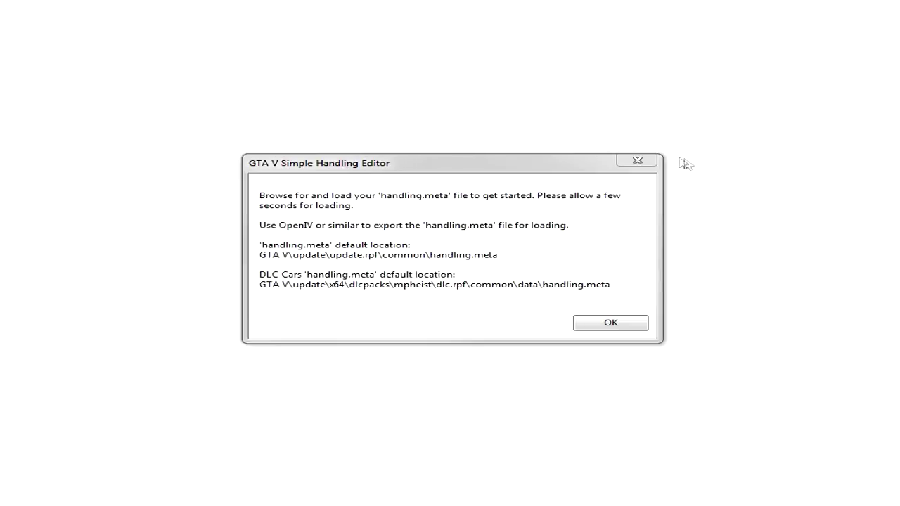
Step: Load the handling.meta file from the Desktop into the handling editor
left_click(474, 170)
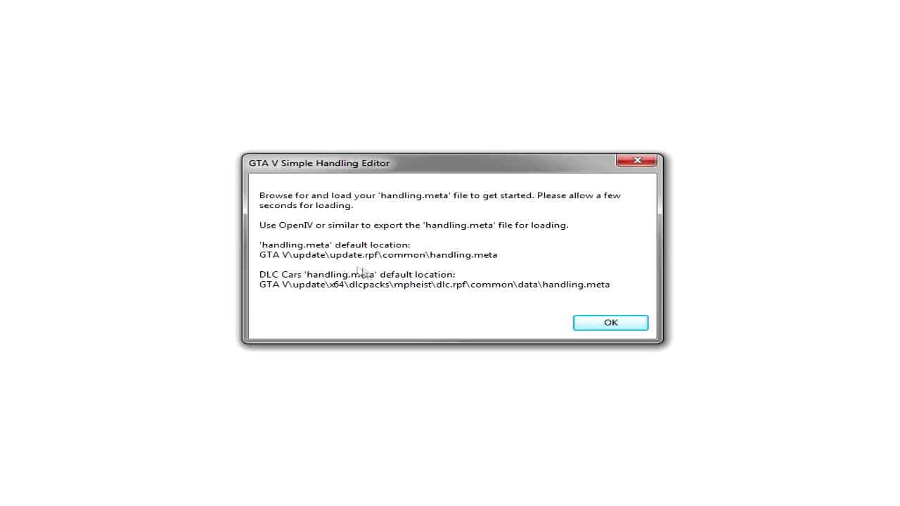
left_click(610, 323)
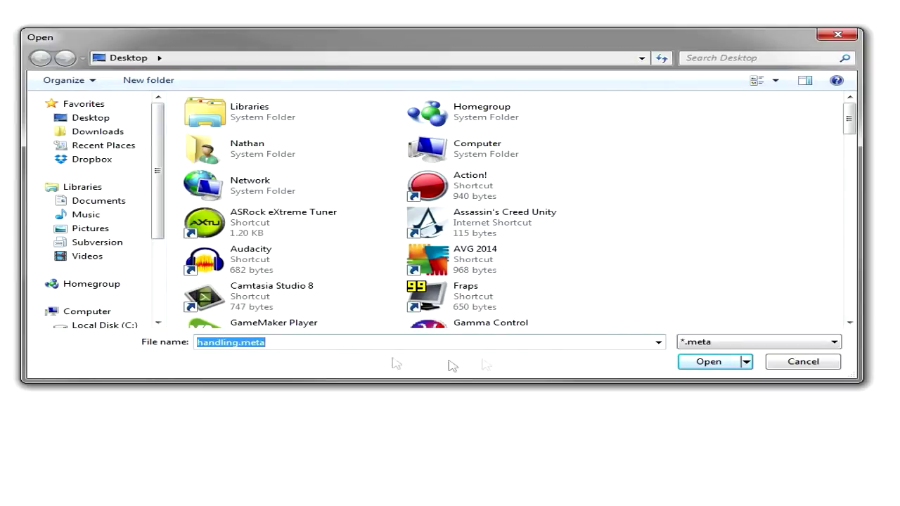
left_click(709, 362)
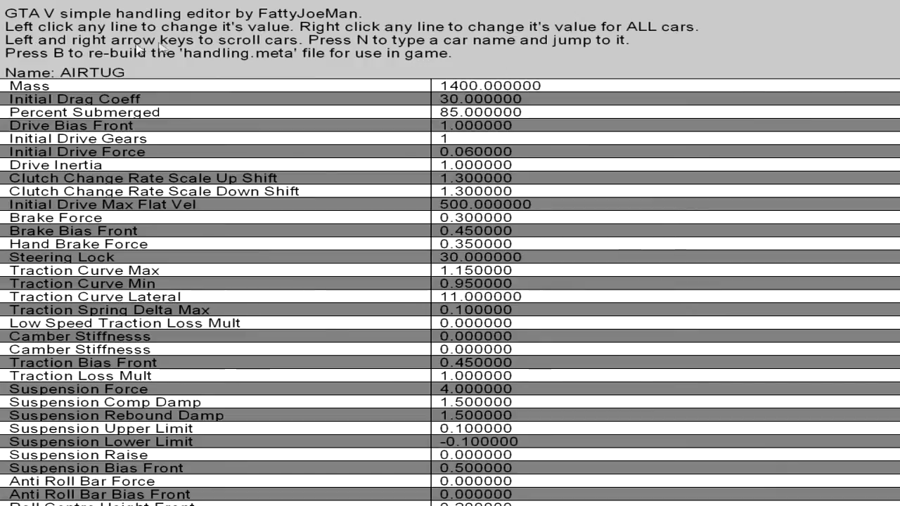
Step: Browse back and forth through the car entries, looking at their handling values
key("Left")
key("Right")
key("Right")
key("Right")
key("Left")
key("Left")
key("Left")
key("Left")
key("Left")
key("Left")
key("Left")
key("Left")
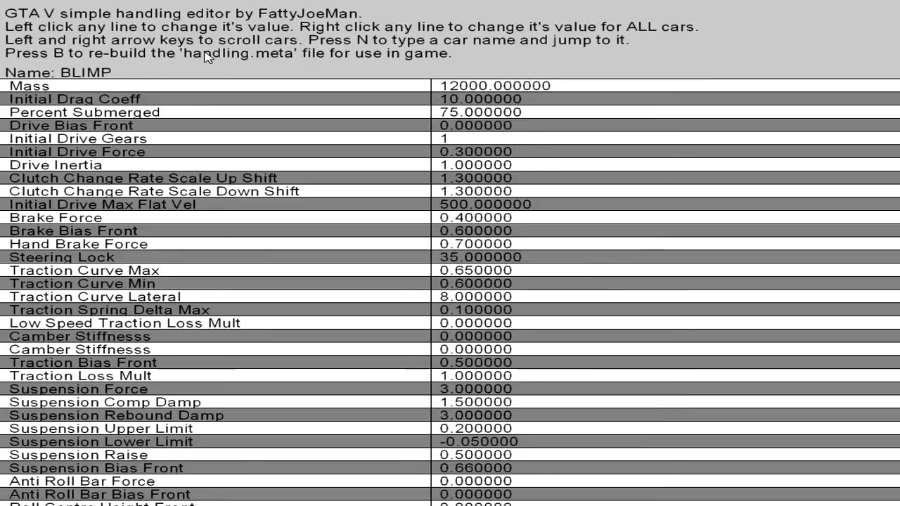
key("Right")
key("Right")
key("Right")
key("Right")
key("Right")
key("Right")
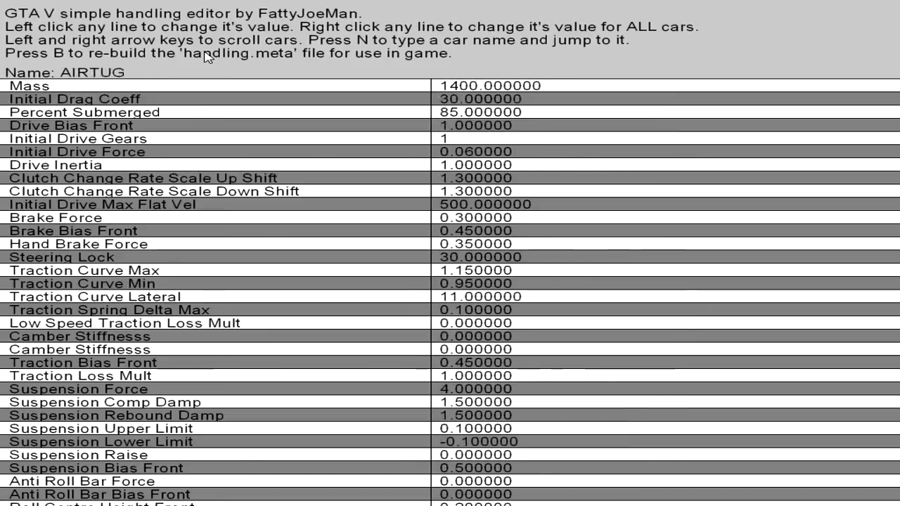
key("Left")
key("Left")
key("Right")
key("Right")
key("Right")
key("Right")
key("Right")
key("Right")
key("Left")
key("Left")
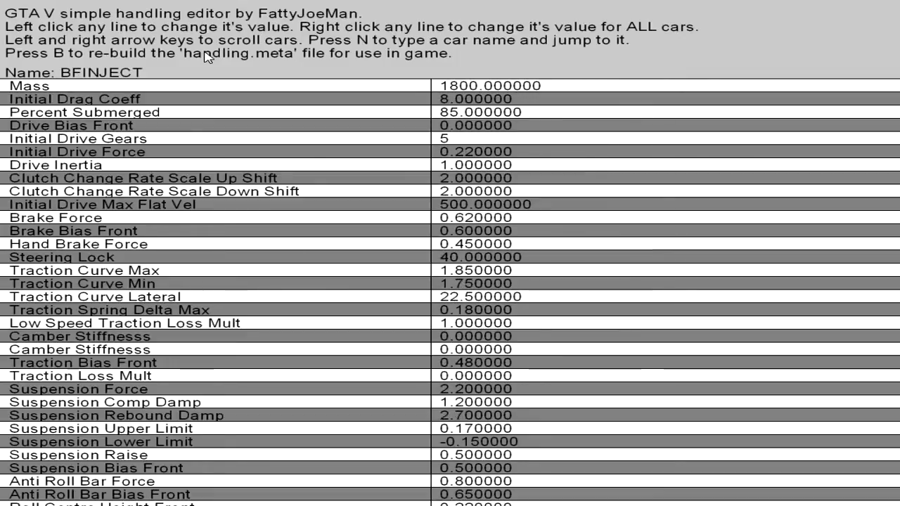
Step: Jump straight to the car named airbus
key("n")
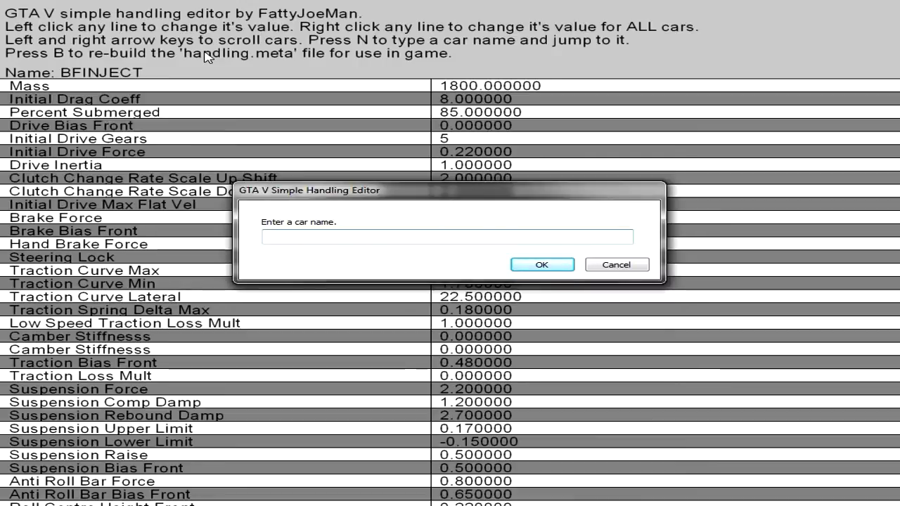
type("airbus")
key("Return")
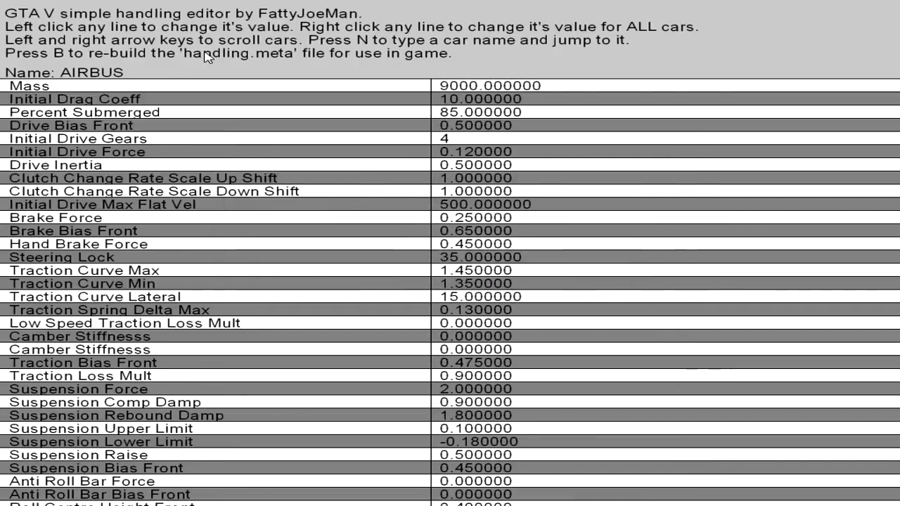
Step: Set the AIRTUG's Mass to 10 and compare it with the Mass of the neighbouring cars
key("Left")
key("Left")
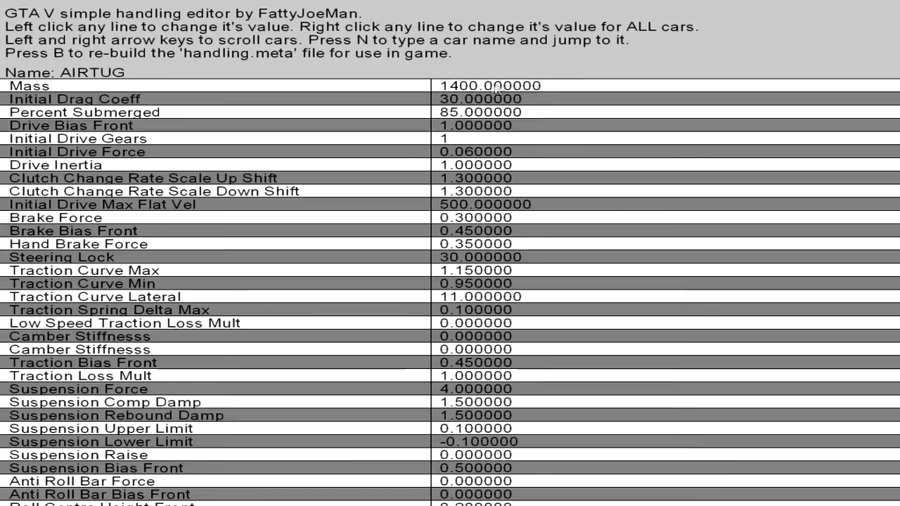
left_click(647, 160)
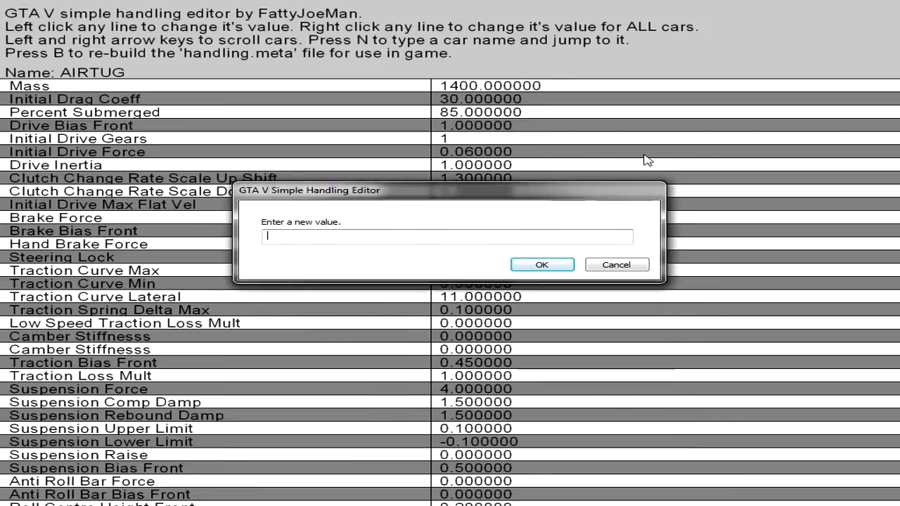
type("10")
key("Return")
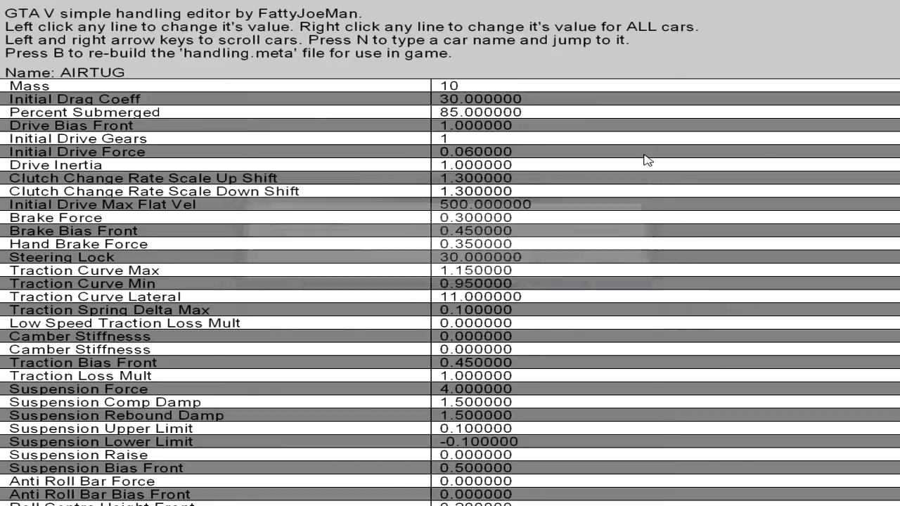
key("Left")
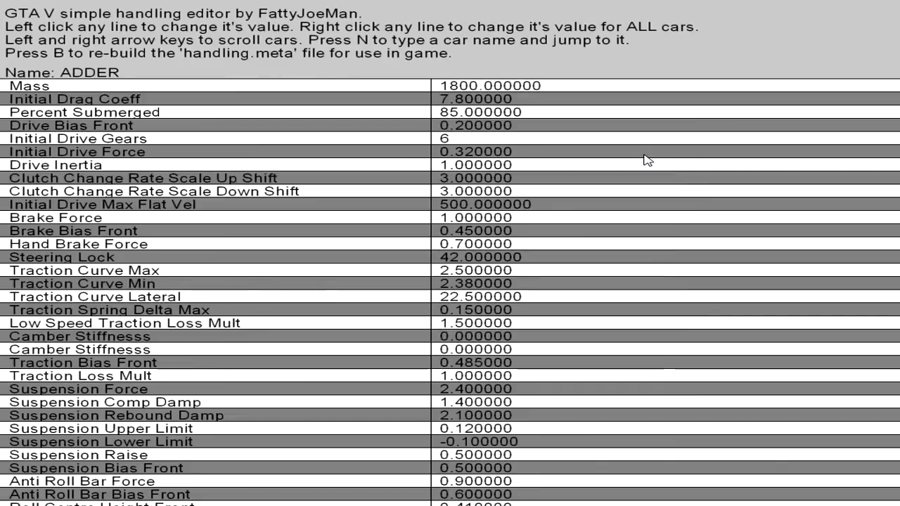
key("Right")
key("Right")
key("Left")
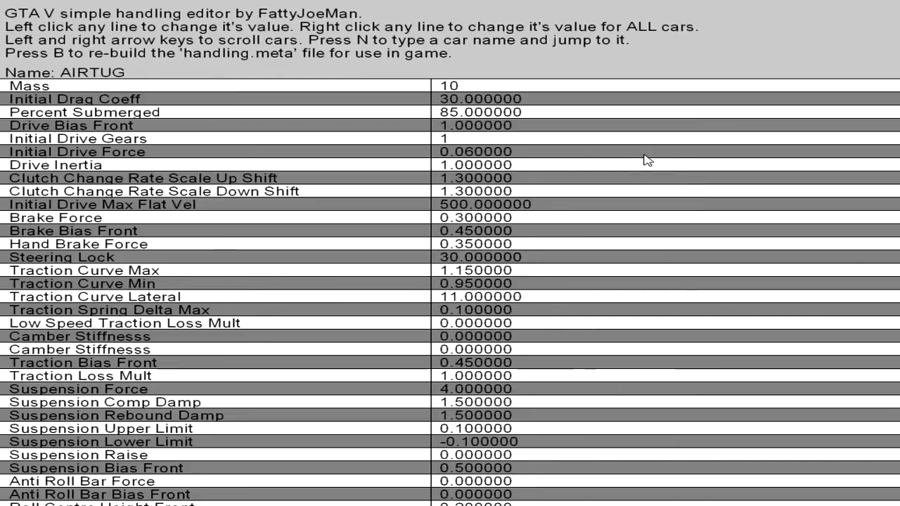
Step: Set Traction Bias Front to -10 for all cars in the file
right_click(645, 156)
left_click(615, 264)
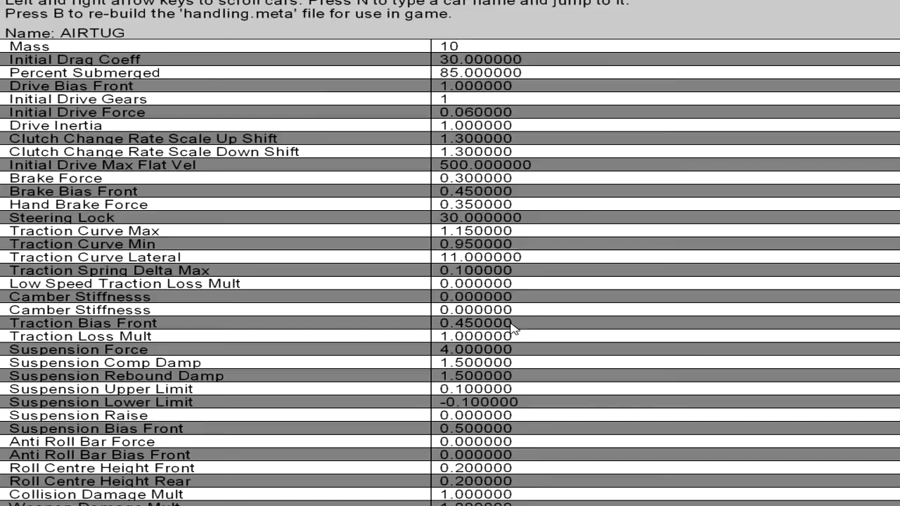
left_click(539, 331)
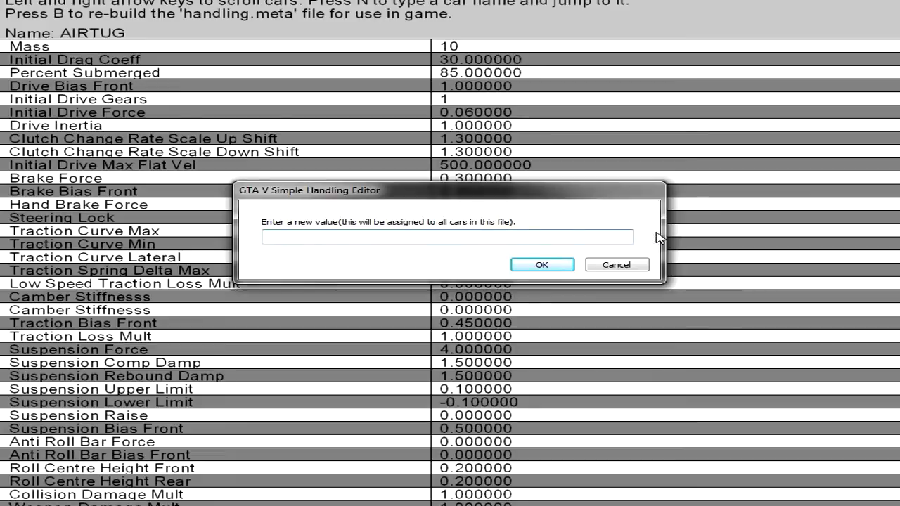
left_click(539, 264)
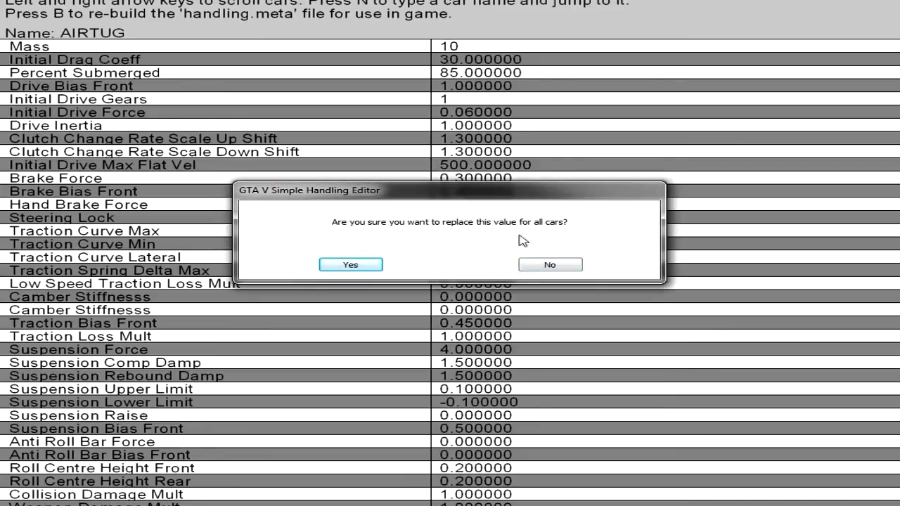
left_click(370, 267)
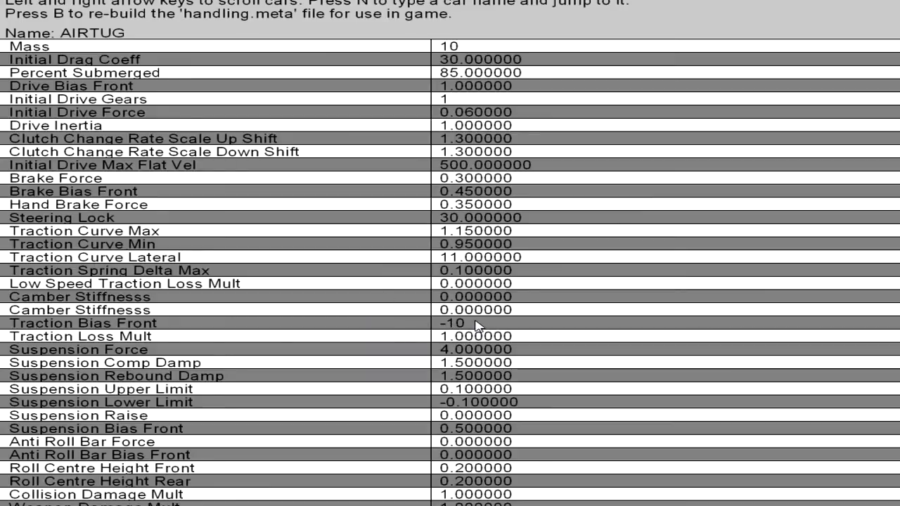
Step: Go through the cars from AIRTUG to BULLET, checking Traction Bias Front on each one
key("Right")
key("Right")
key("Right")
key("Right")
key("Right")
key("Right")
key("Right")
key("Right")
key("Right")
key("Right")
key("Right")
key("Right")
key("Right")
key("Right")
key("Right")
key("Right")
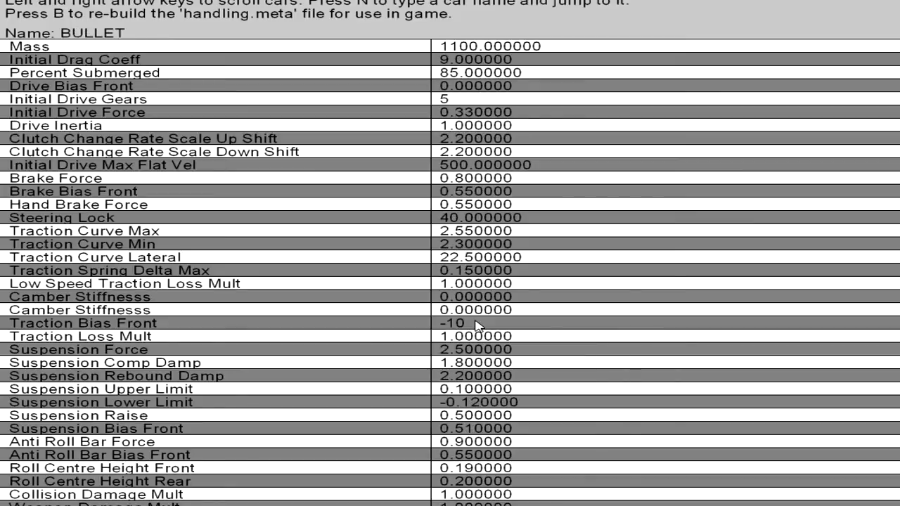
Step: Rebuild the handling file and save it to the Desktop as handling.meta, replacing the existing file
key("b")
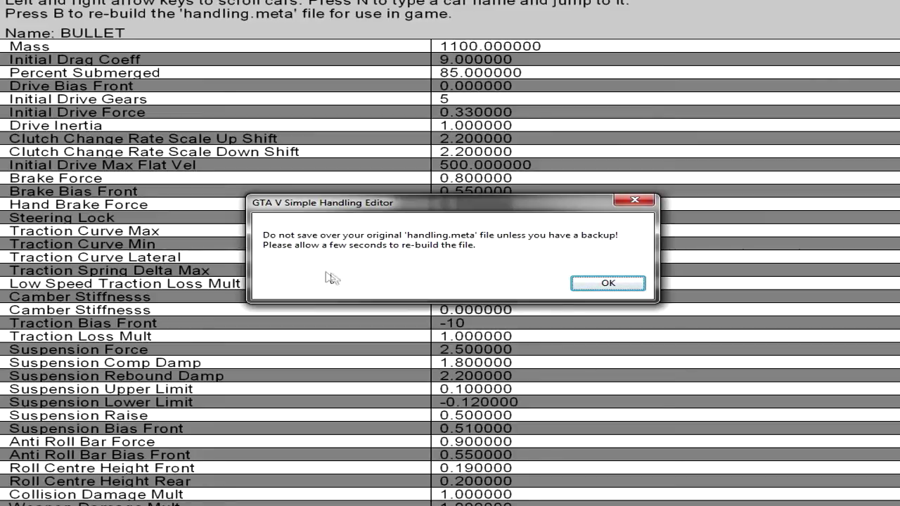
left_click(607, 283)
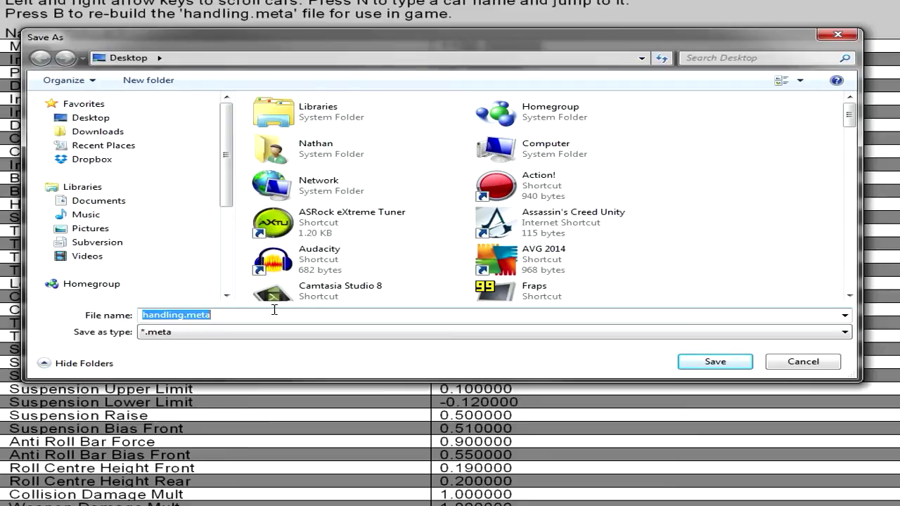
left_click(712, 362)
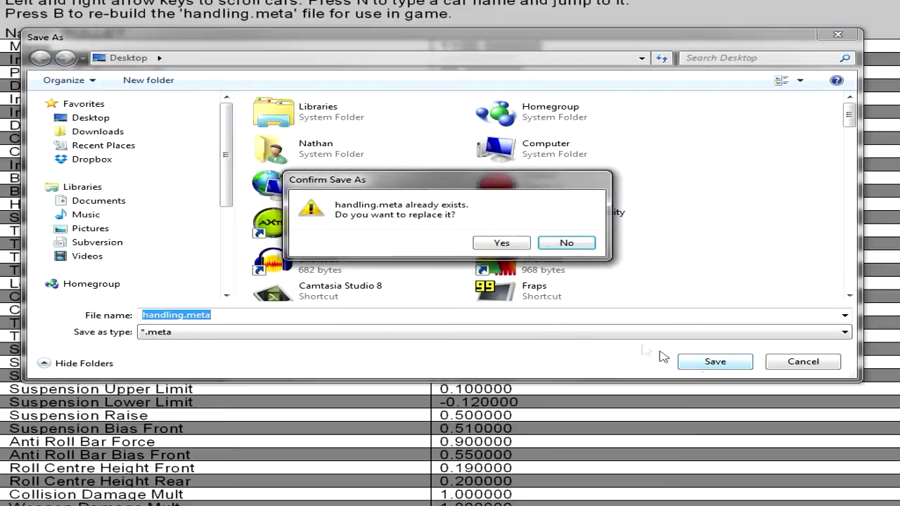
left_click(501, 242)
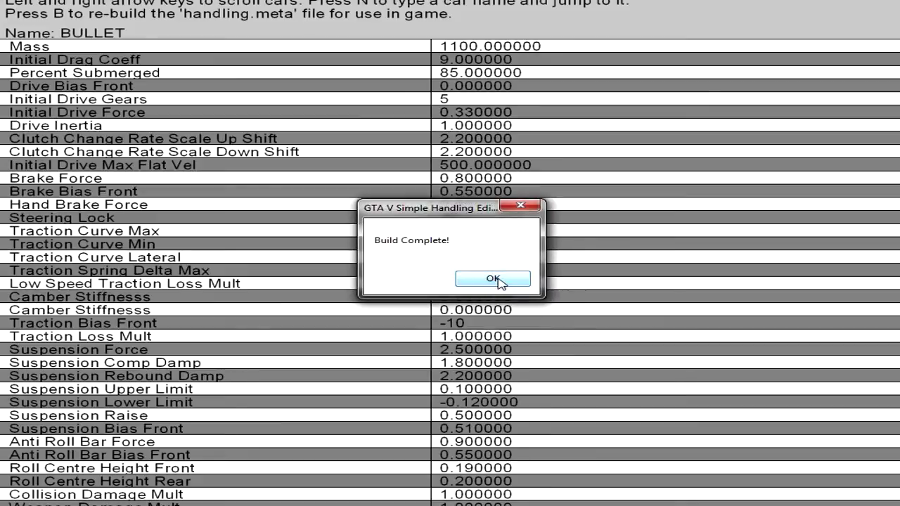
left_click(493, 279)
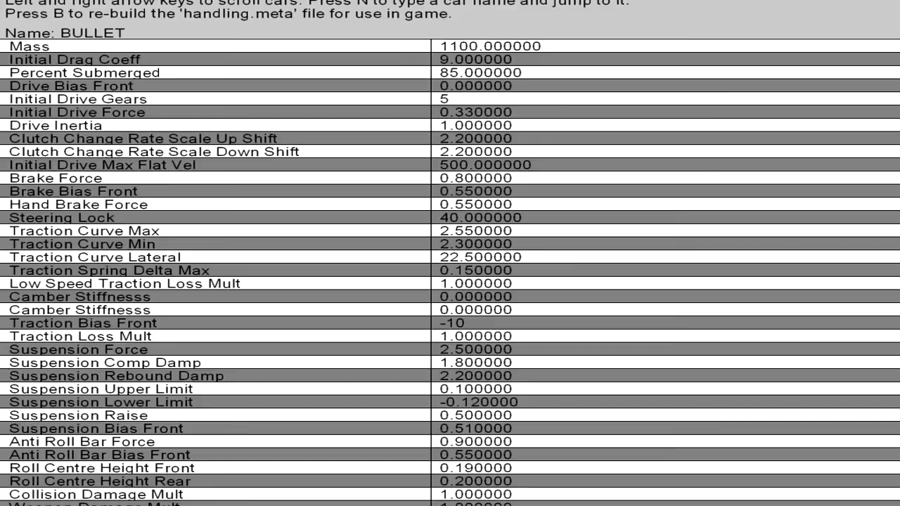
Step: Uncover the desktop and open the rebuilt handling.meta file in Notepad++
left_click_drag(384, 0, 899, 48)
left_click_drag(0, 191, 216, 200)
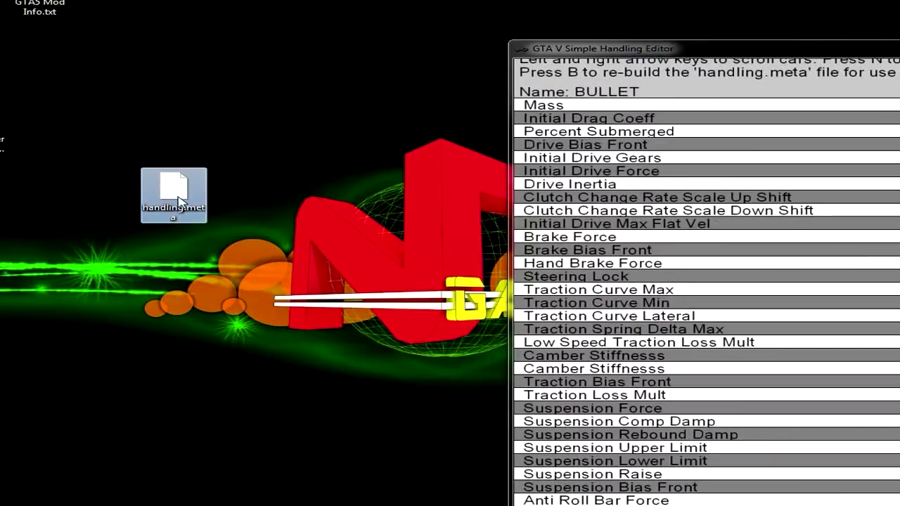
right_click(178, 191)
left_click(313, 232)
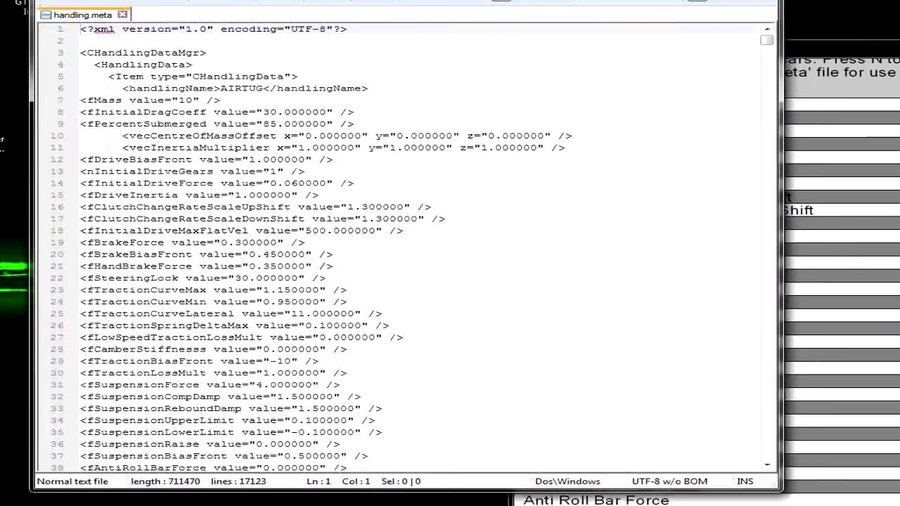
left_click_drag(548, 0, 548, 5)
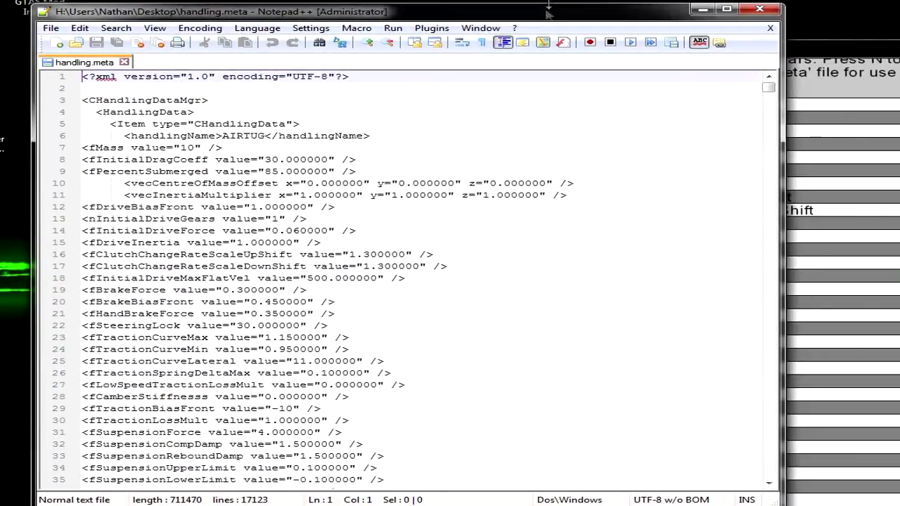
Step: Examine the fTractionBiasFront value of the first four vehicles in the rebuilt handling.meta file
left_click(293, 289)
scroll(309, 289, "down", 1)
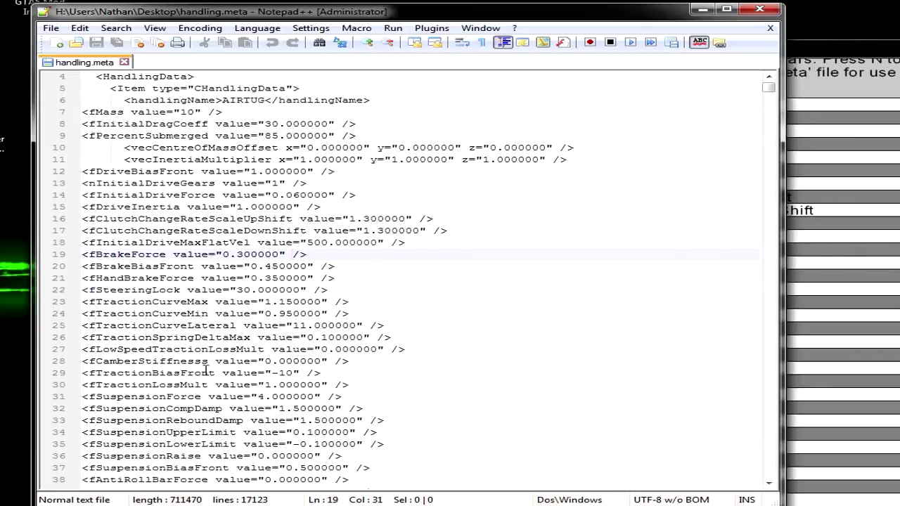
left_click_drag(214, 373, 110, 372)
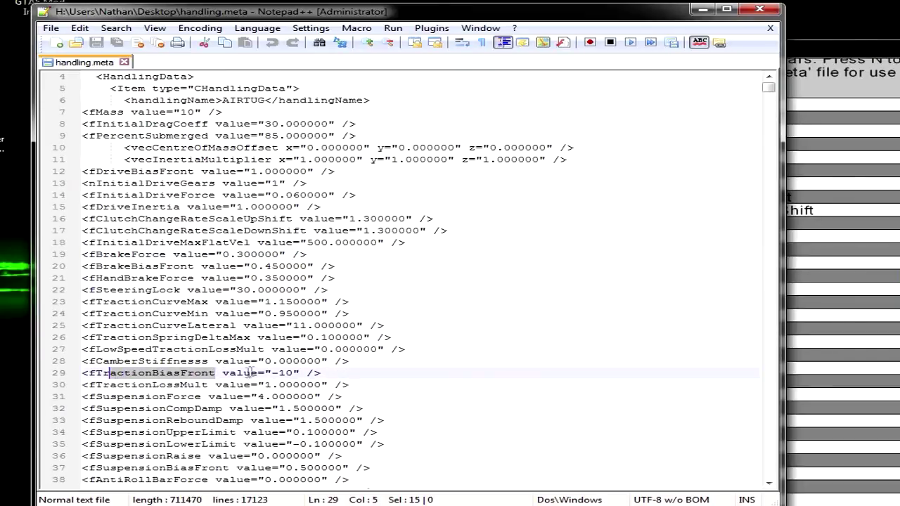
left_click(265, 373)
left_click_drag(292, 373, 272, 372)
scroll(319, 311, "down", 8)
scroll(319, 311, "down", 14)
scroll(315, 386, "down", 2)
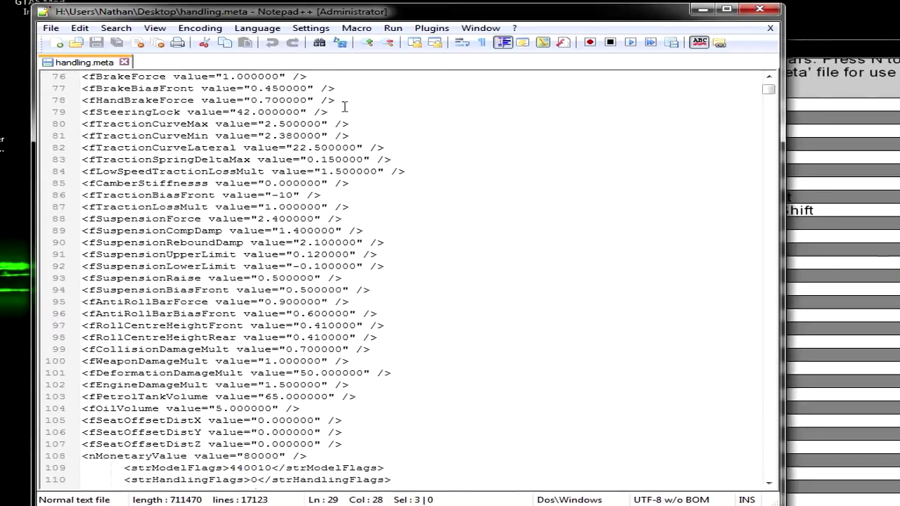
left_click_drag(293, 194, 272, 195)
scroll(374, 212, "down", 19)
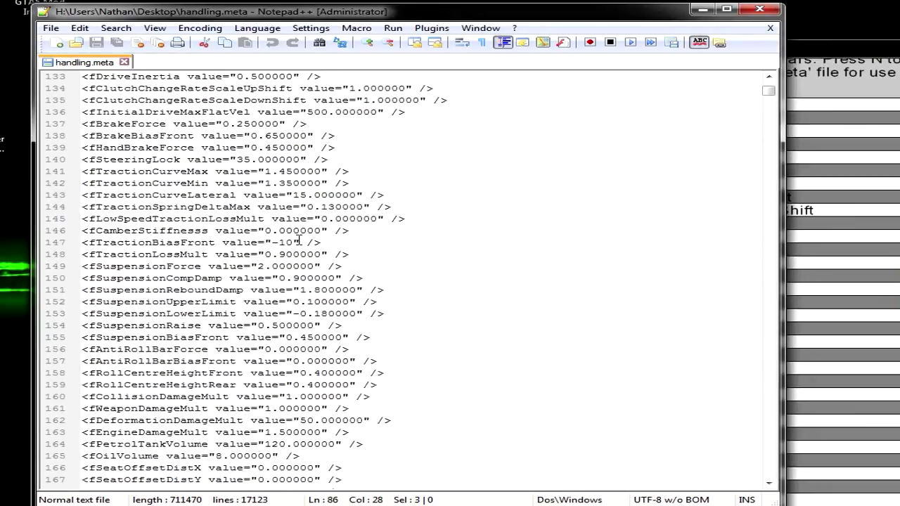
left_click_drag(299, 242, 273, 243)
scroll(306, 241, "down", 19)
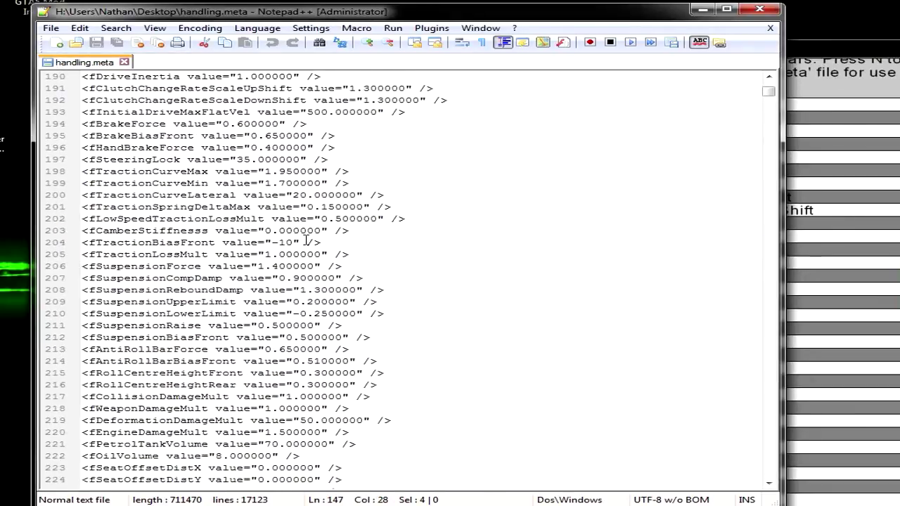
left_click_drag(298, 243, 273, 243)
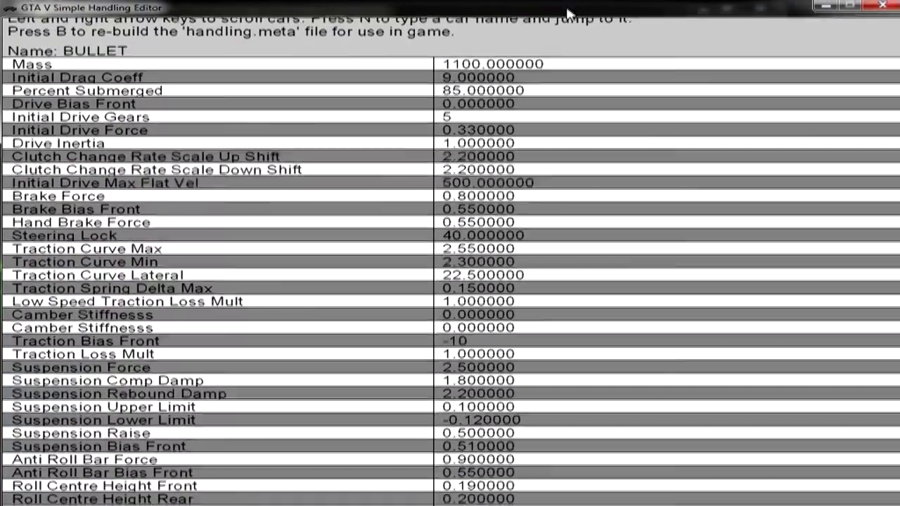
scroll(611, 183, "down", 2)
scroll(613, 179, "down", 3)
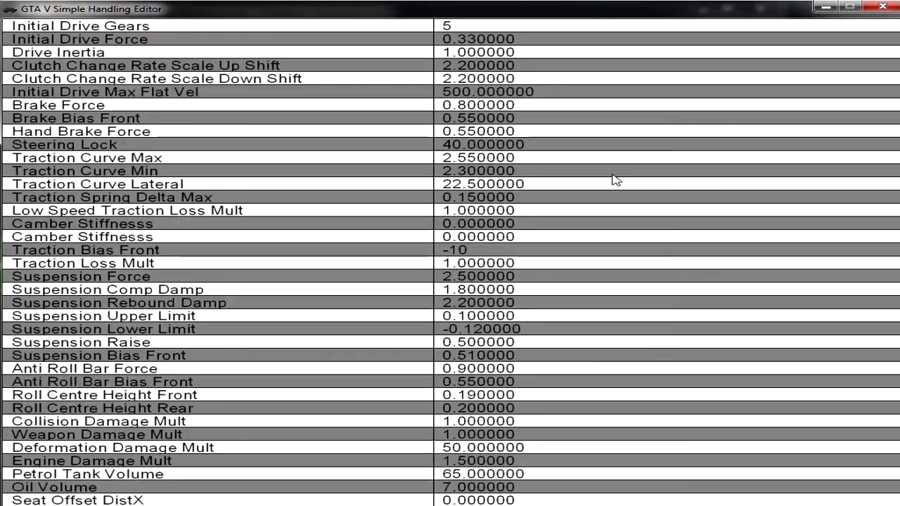
scroll(597, 105, "up", 3)
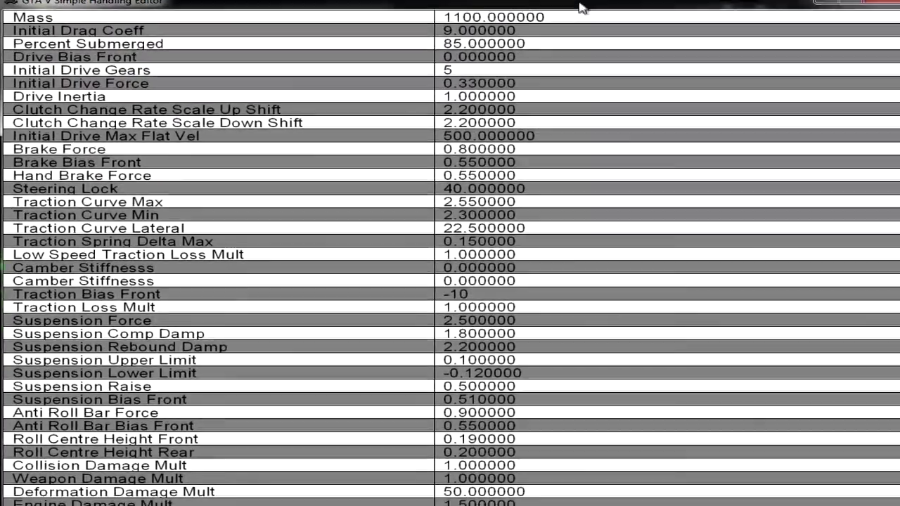
scroll(562, 109, "down", 3)
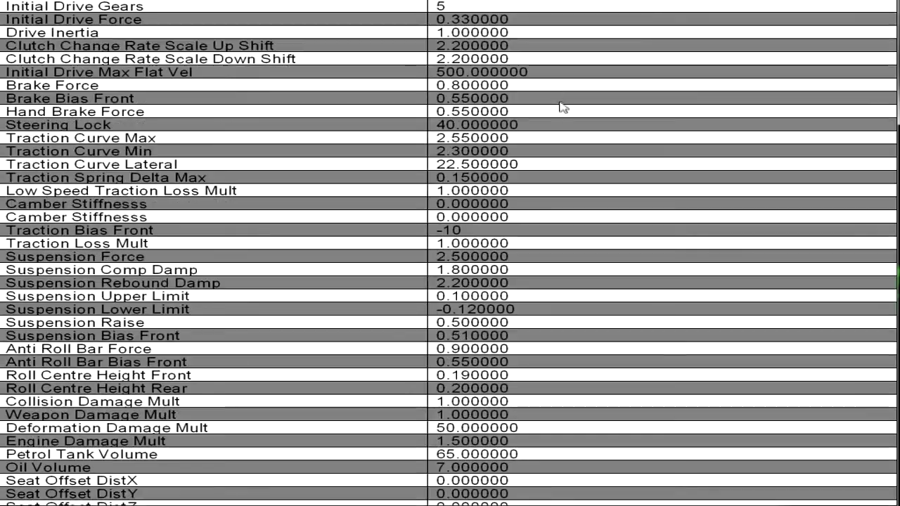
scroll(562, 113, "up", 3)
scroll(562, 112, "up", 2)
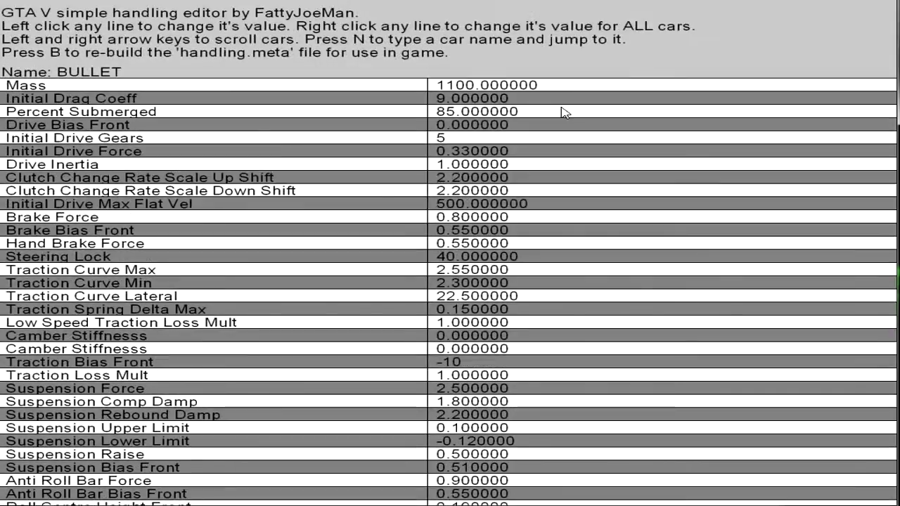